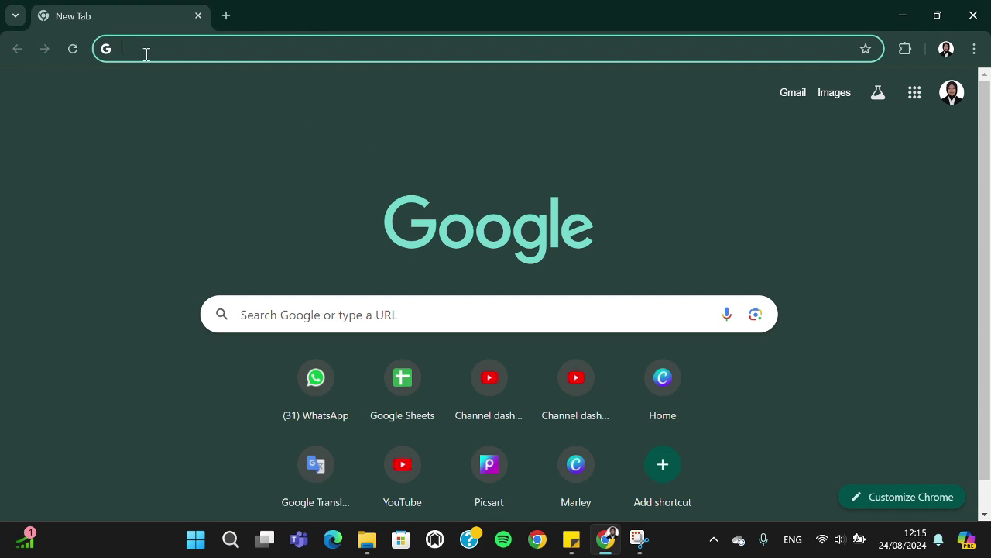
Go to picsart.com/photo-editor and start 'Edit image for free' to upload a photo
type("pic")
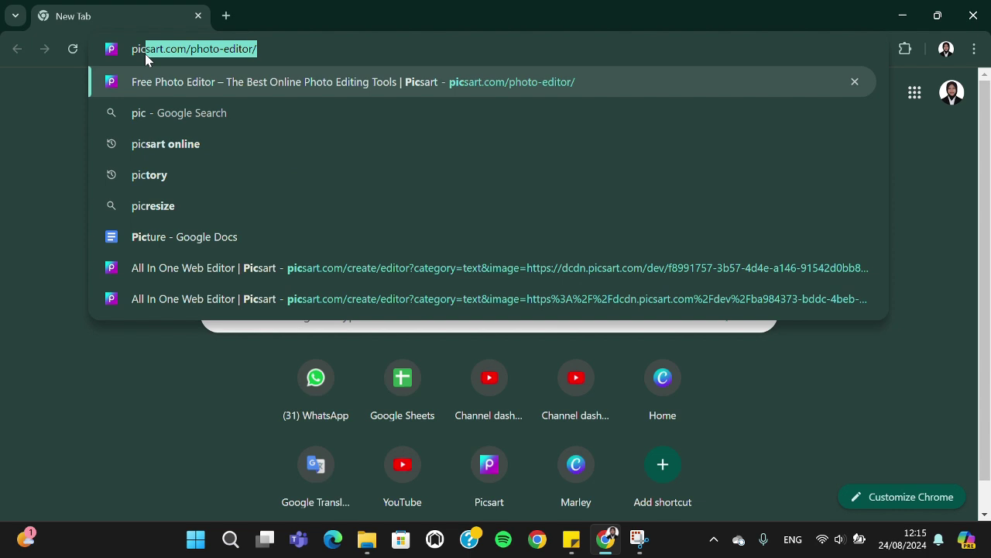
key("Return")
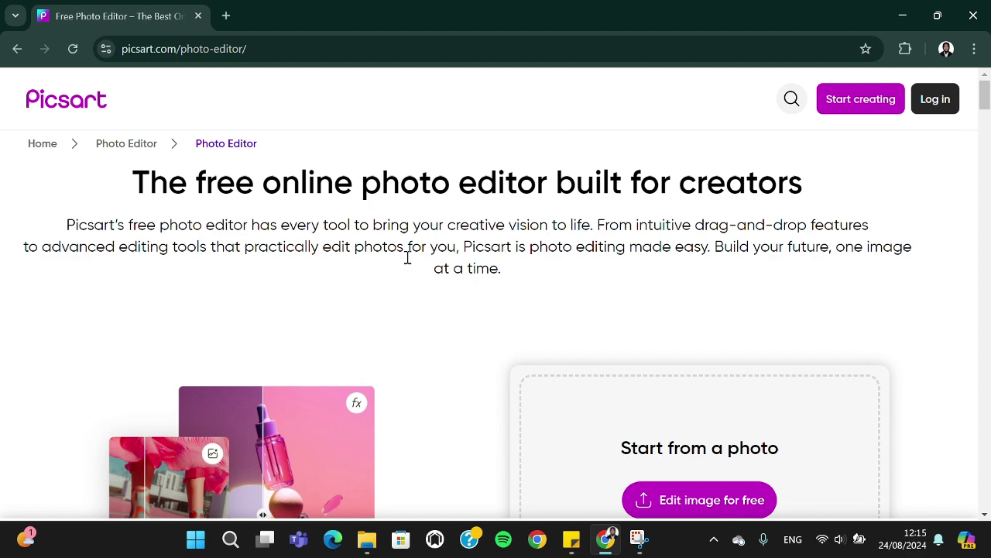
scroll(405, 259, "down", 1)
scroll(410, 264, "down", 1)
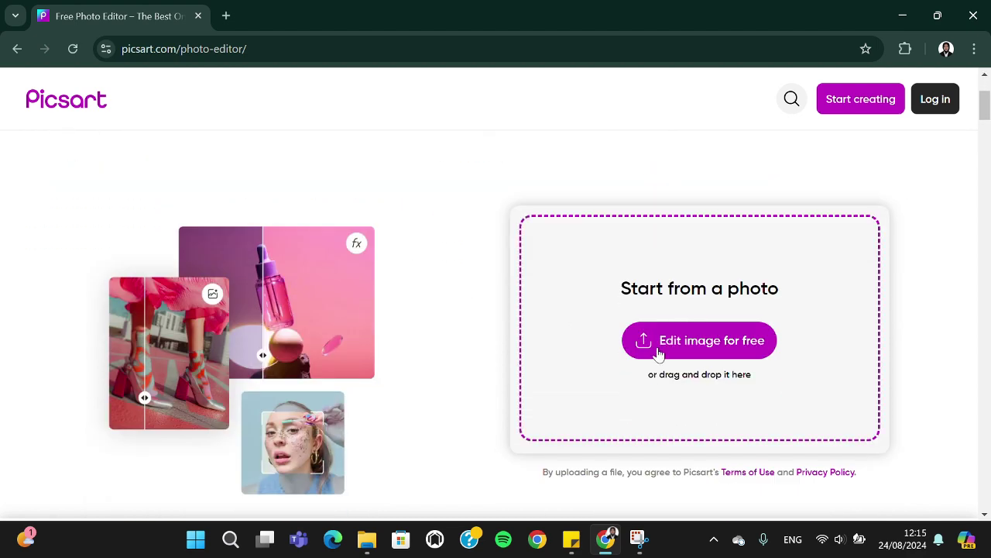
left_click(717, 345)
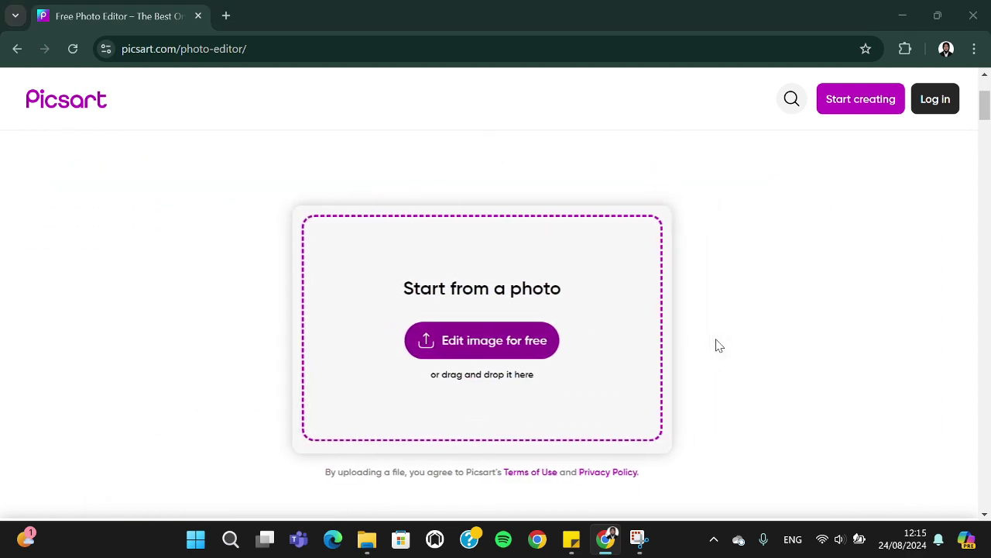
Upload the IMG_5808 photo from the Downloads folder into the editor
scroll(320, 187, "down", 1)
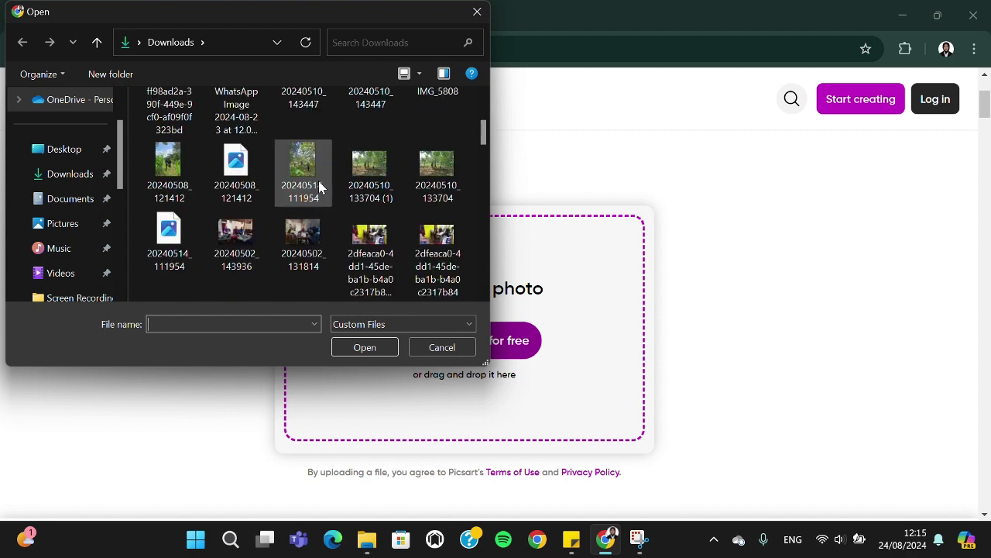
scroll(303, 221, "down", 2)
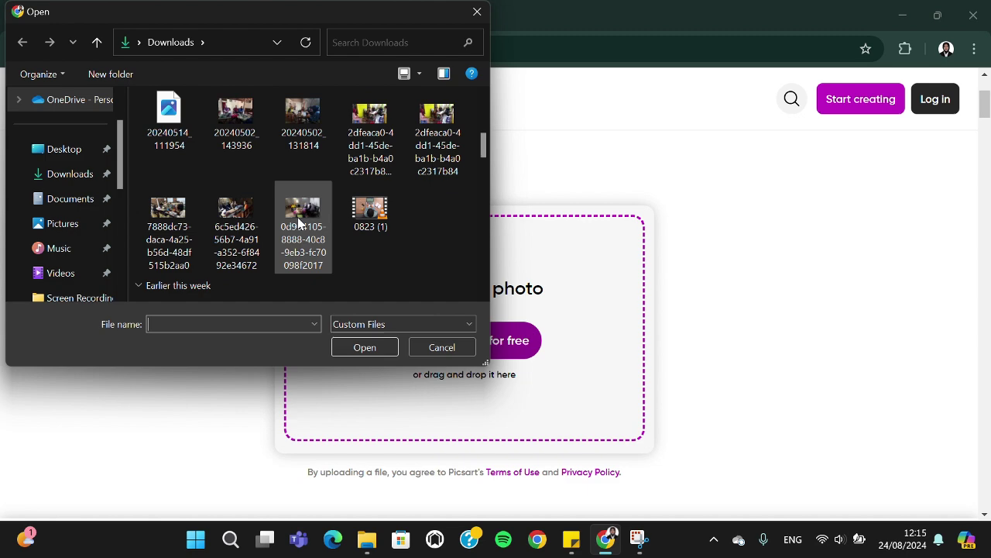
scroll(300, 223, "up", 1)
scroll(301, 223, "up", 1)
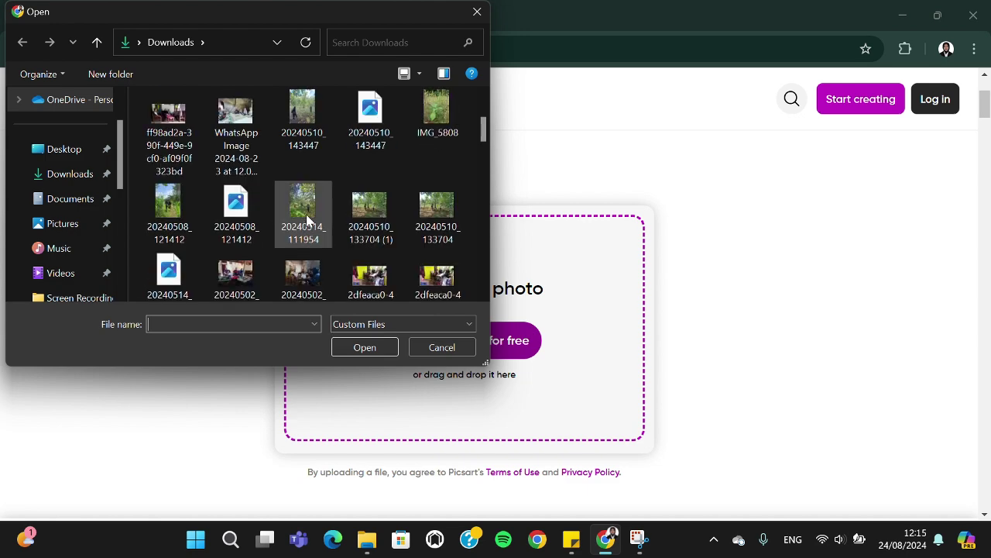
left_click(443, 126)
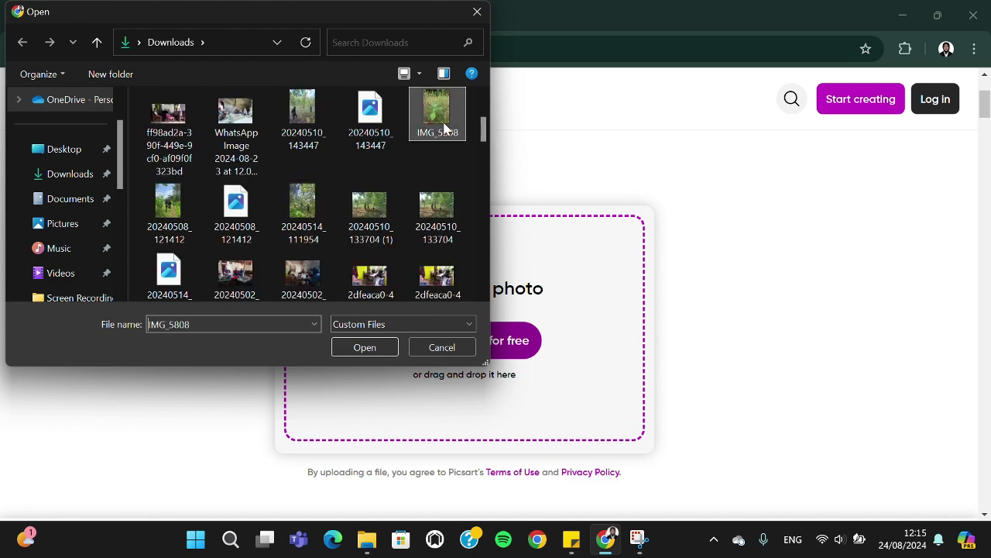
left_click(361, 350)
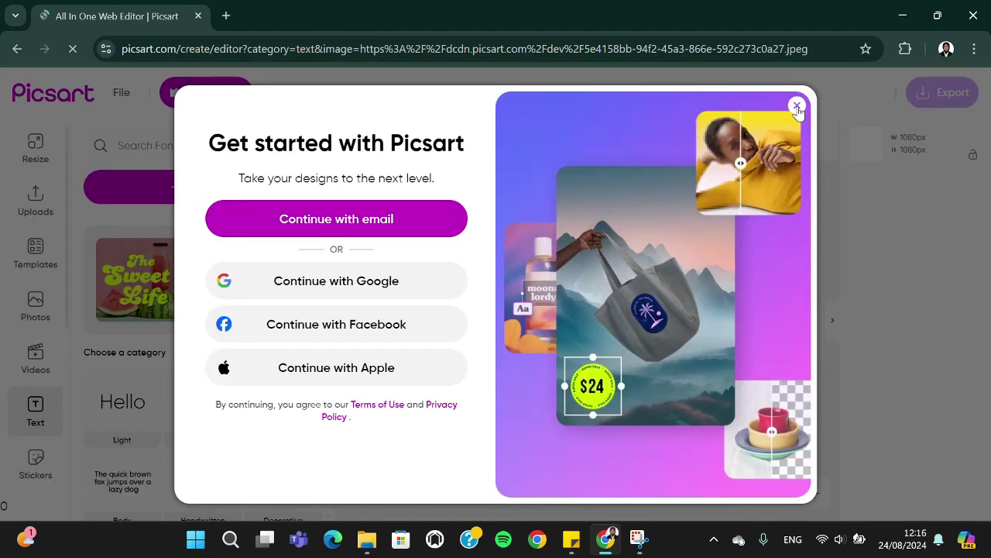
Close the 'Get started with Picsart' prompt and select the plant photo on the canvas
left_click(797, 107)
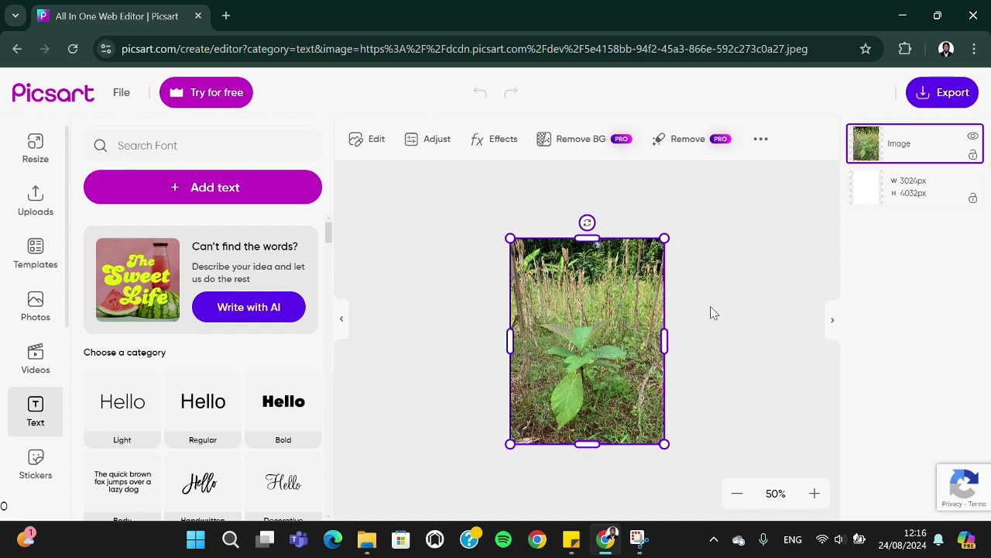
left_click(711, 312)
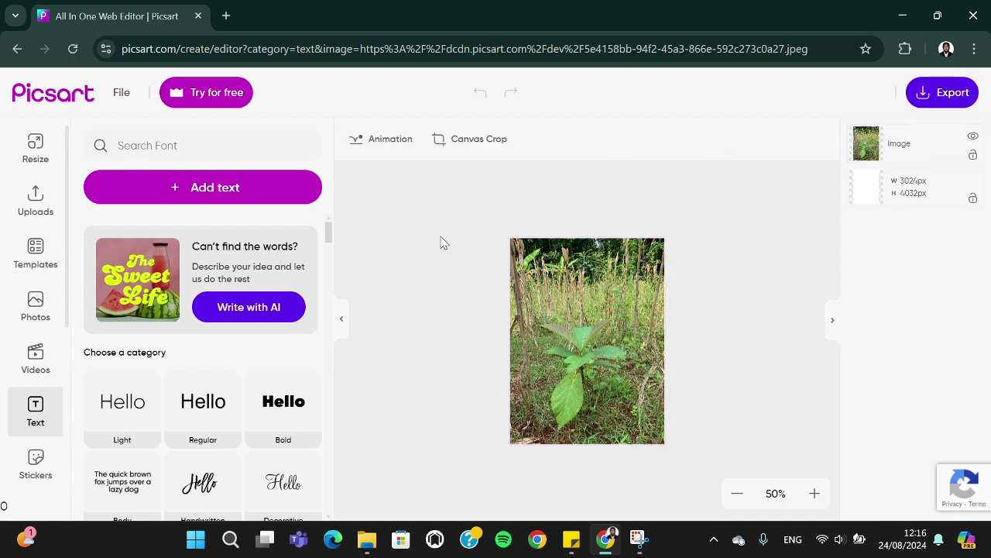
scroll(132, 377, "down", 1)
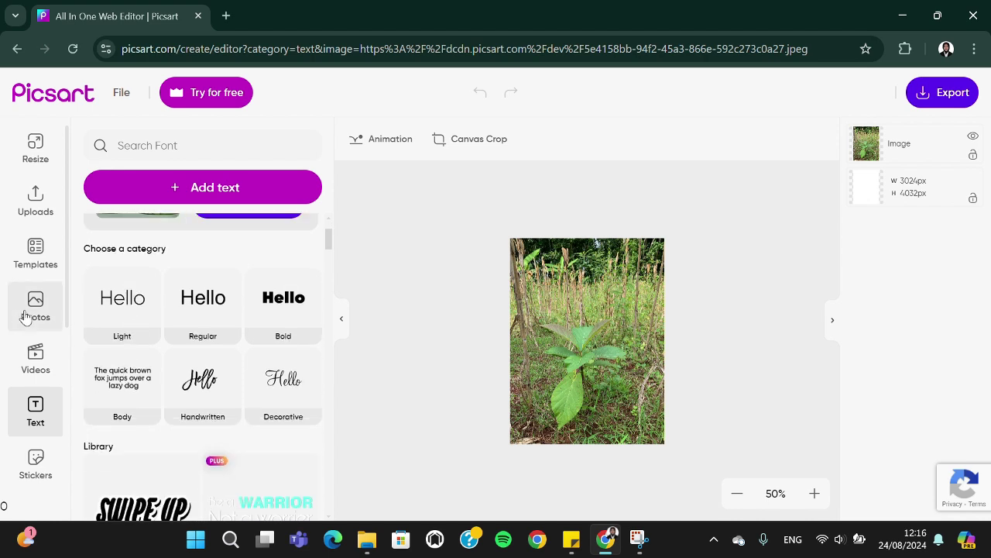
scroll(25, 318, "down", 3)
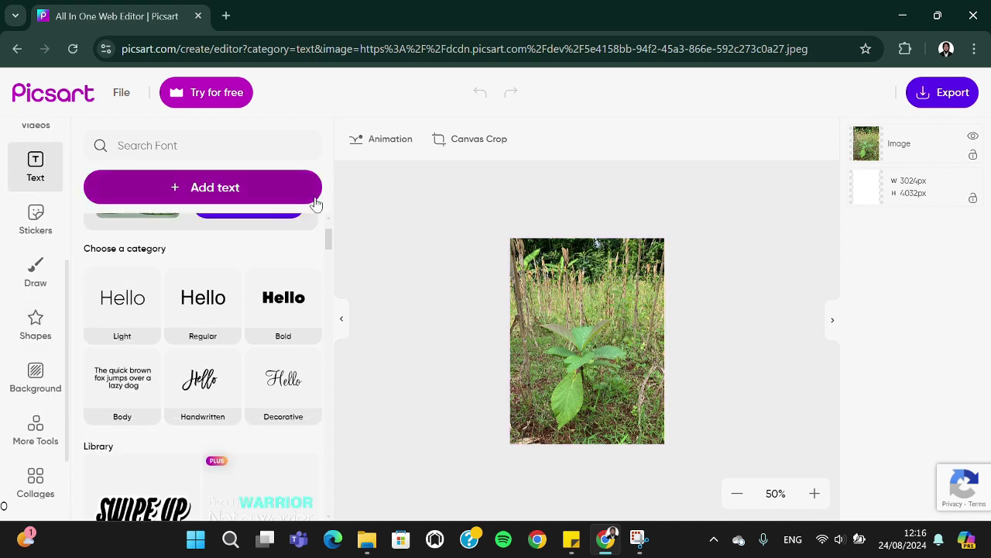
scroll(41, 271, "up", 3)
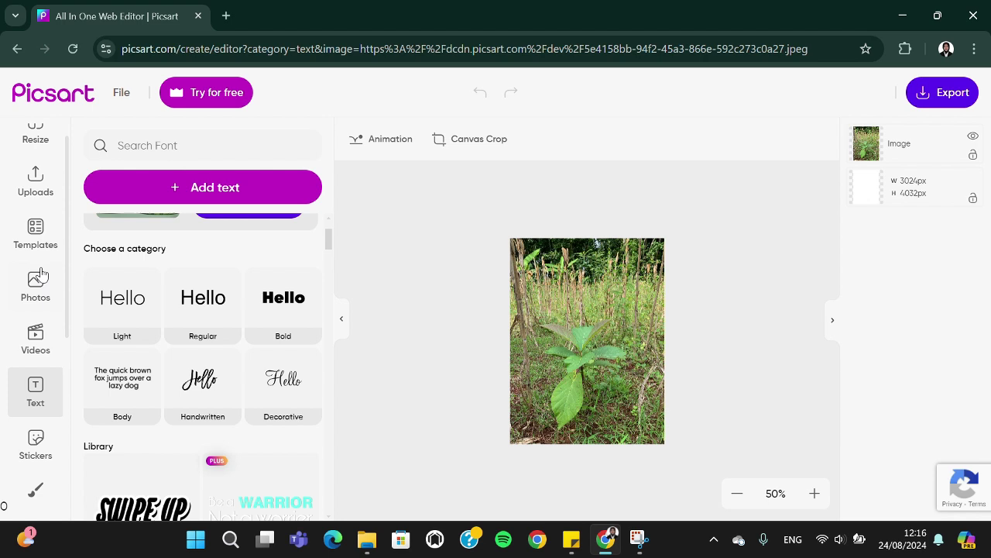
scroll(40, 275, "up", 1)
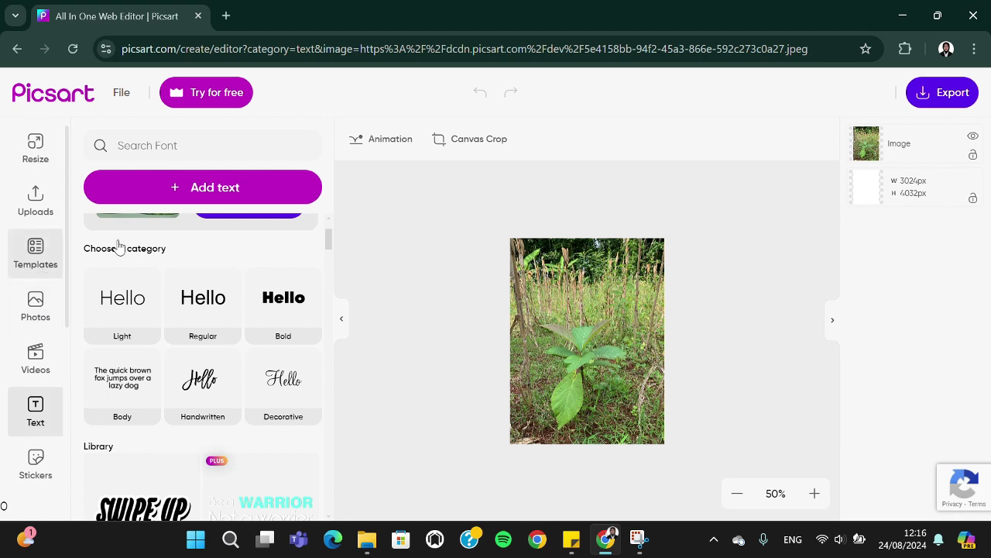
left_click(631, 369)
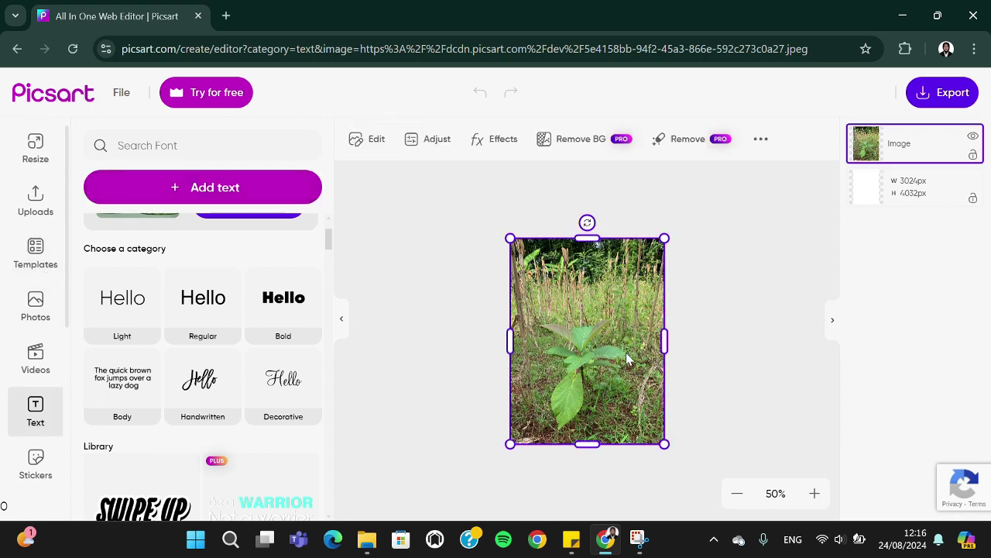
Adjust the photo to brightness -27, contrast 36 and saturation 35
left_click(434, 147)
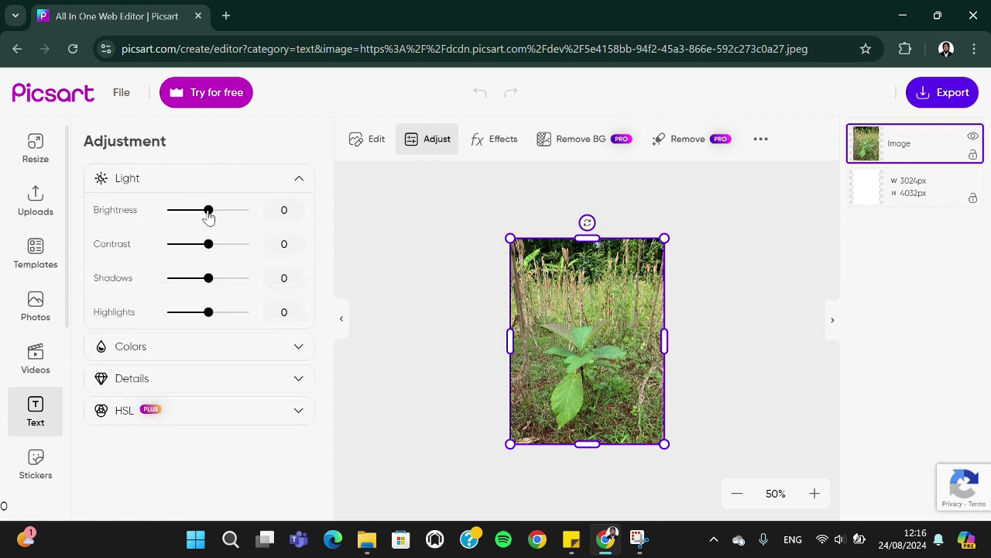
left_click_drag(209, 213, 198, 215)
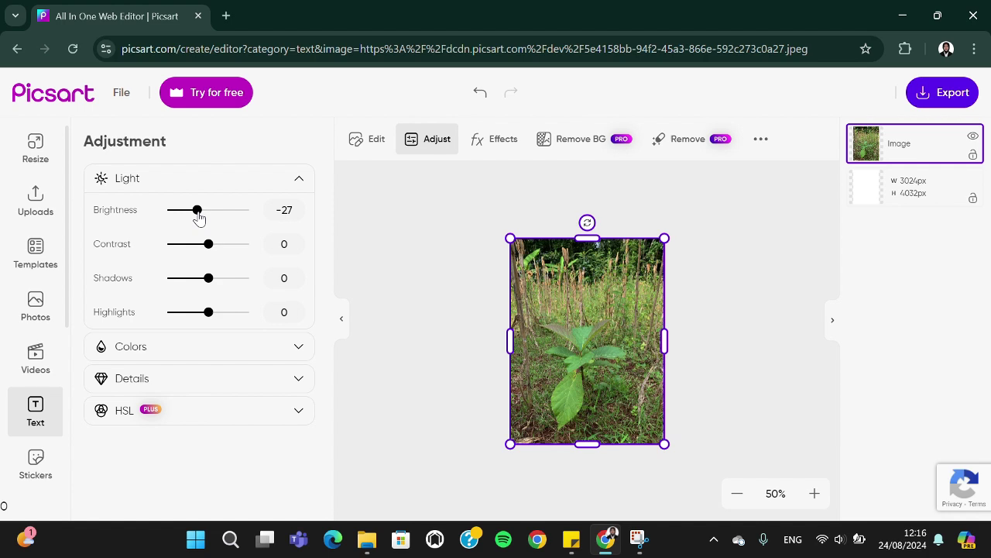
left_click_drag(209, 247, 223, 250)
left_click(301, 348)
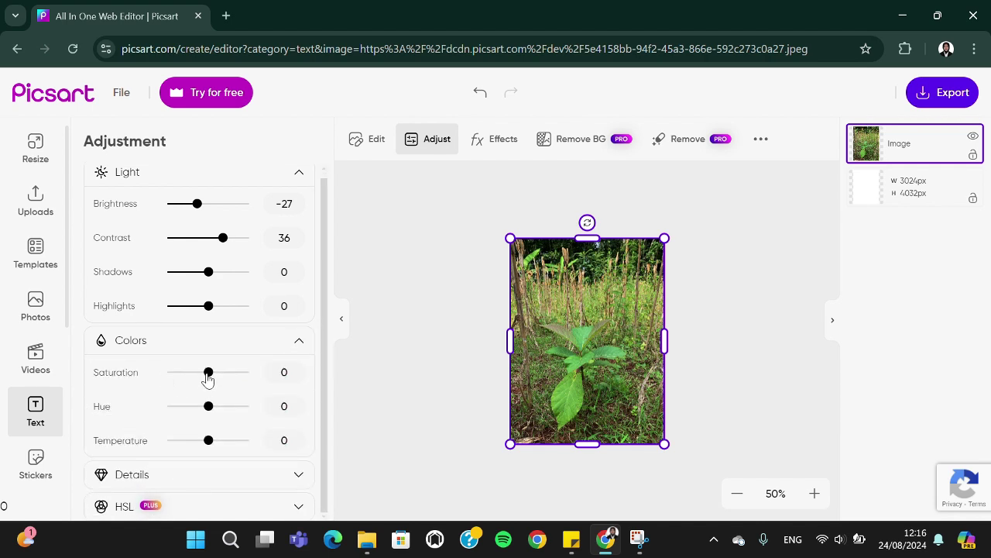
left_click_drag(209, 378, 223, 377)
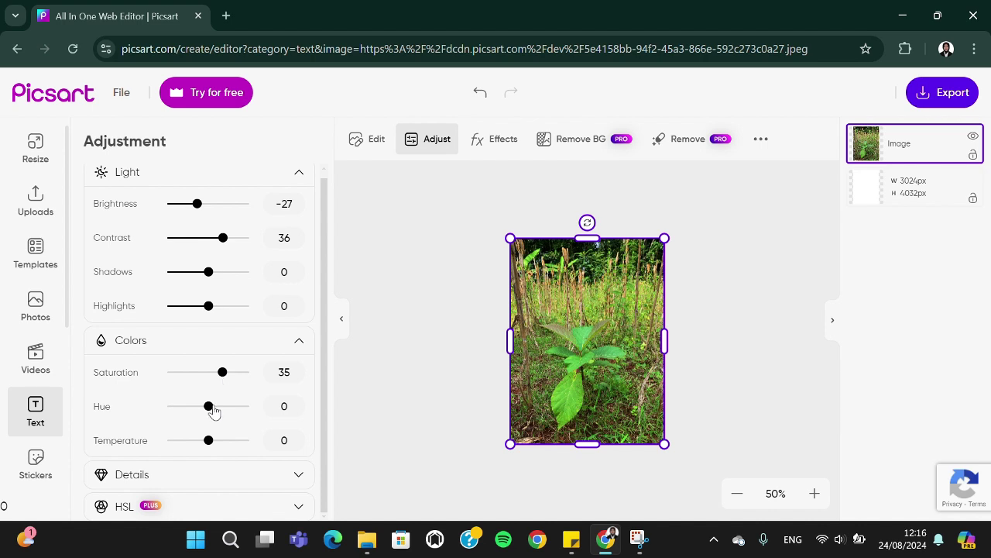
left_click(454, 185)
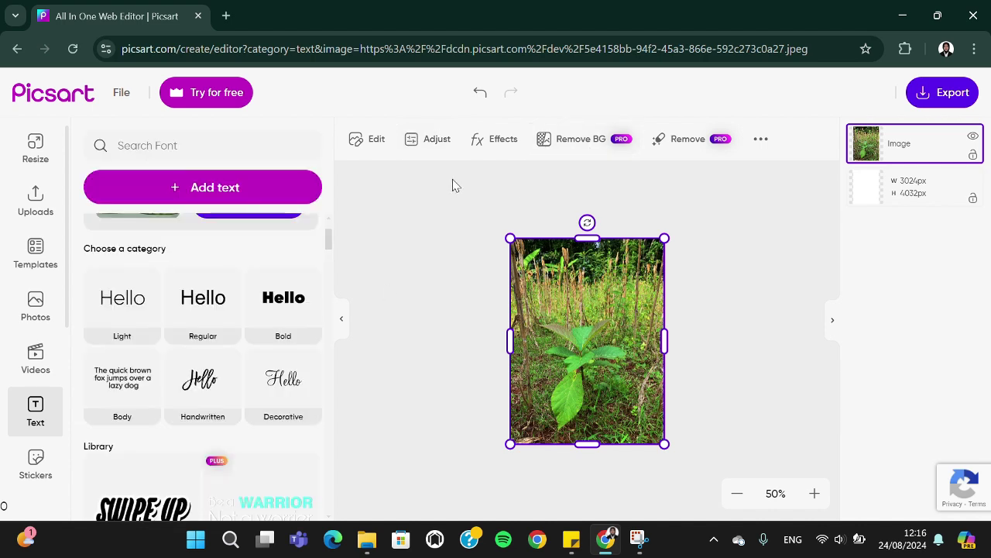
Add a Handwritten-style text layer, replacing 'Hello' with 'teak'
left_click(759, 274)
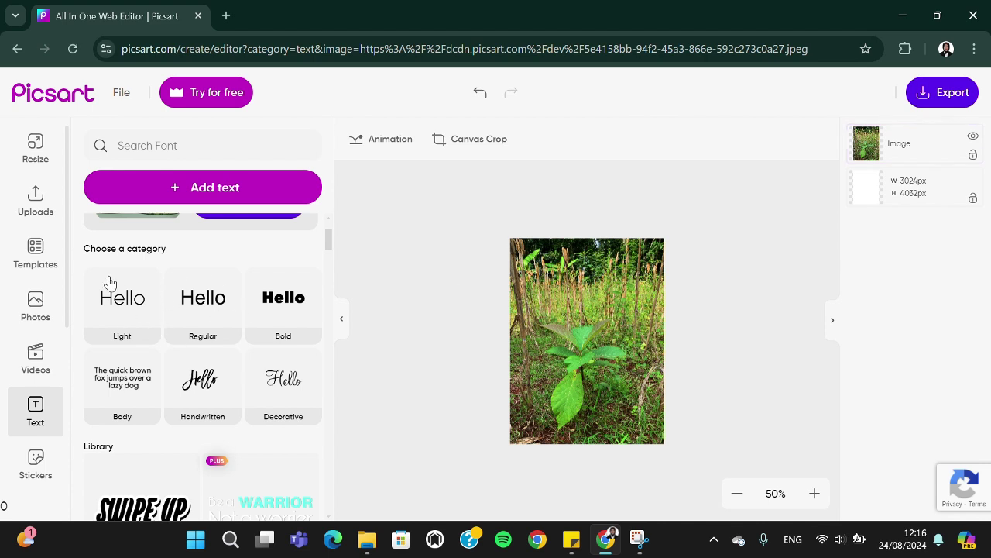
scroll(155, 236, "down", 1)
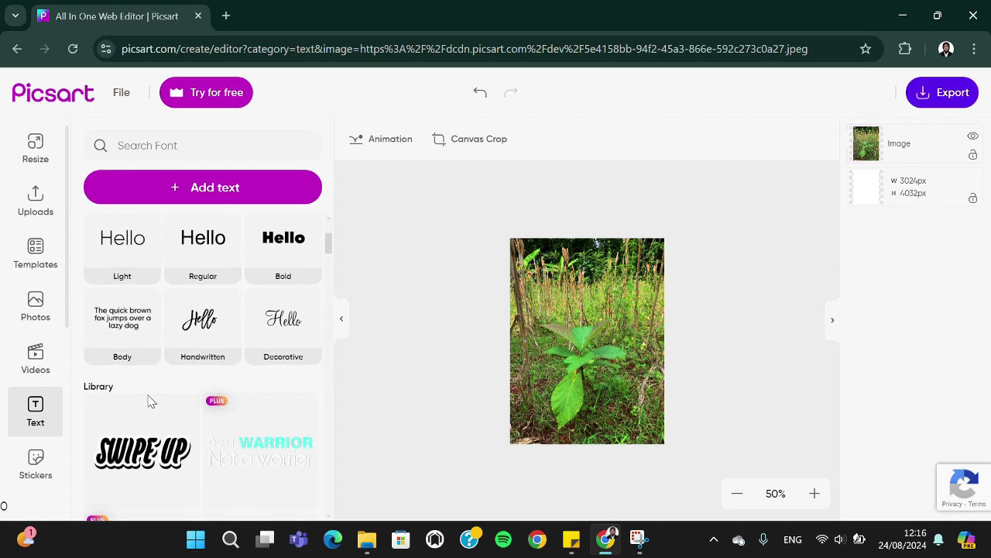
left_click(190, 319)
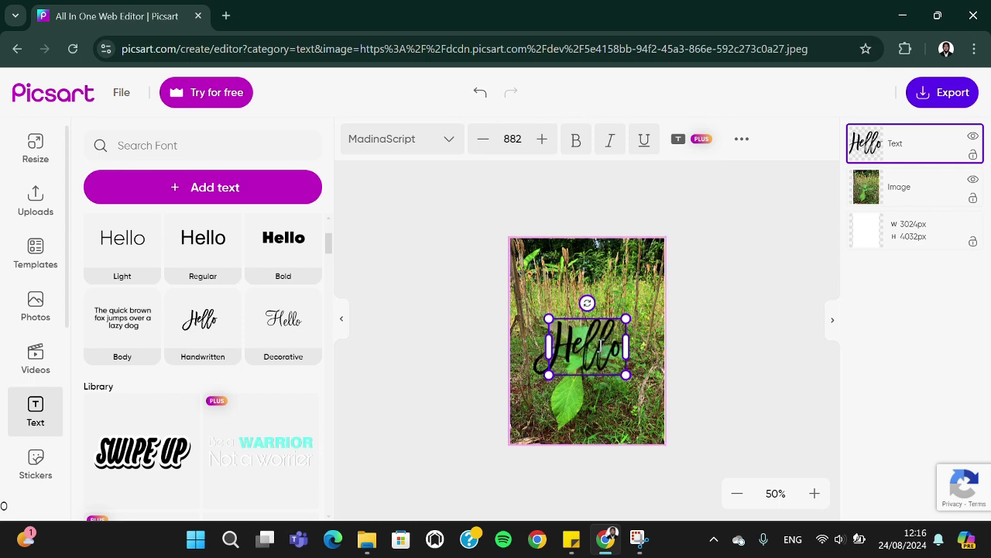
key("BackSpace")
key("BackSpace")
key("BackSpace")
key("BackSpace")
key("BackSpace")
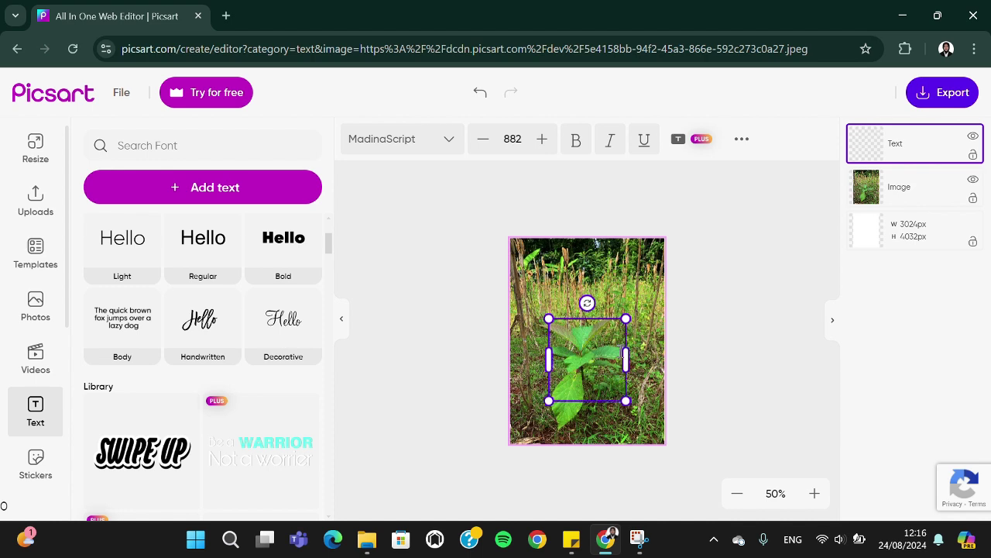
type("l")
type("e")
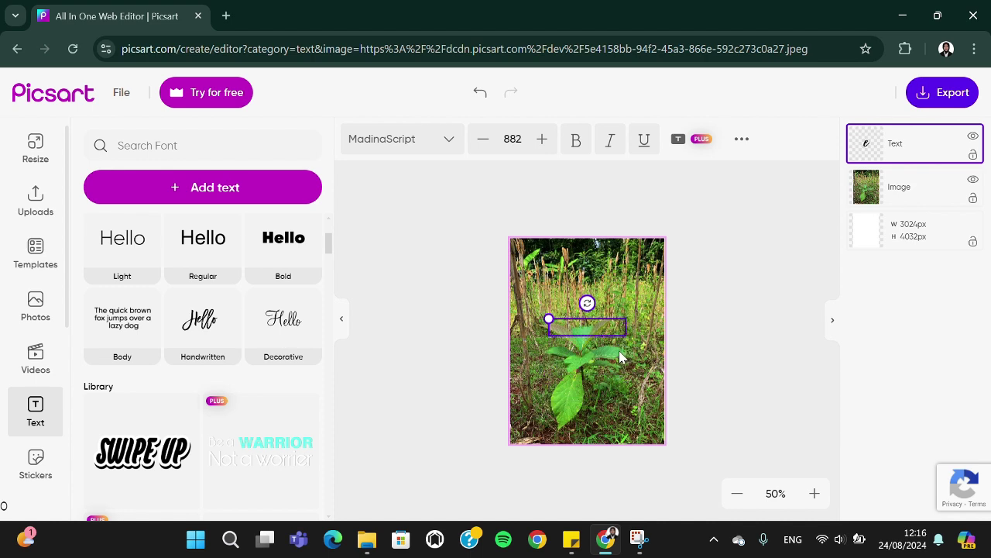
type("ak")
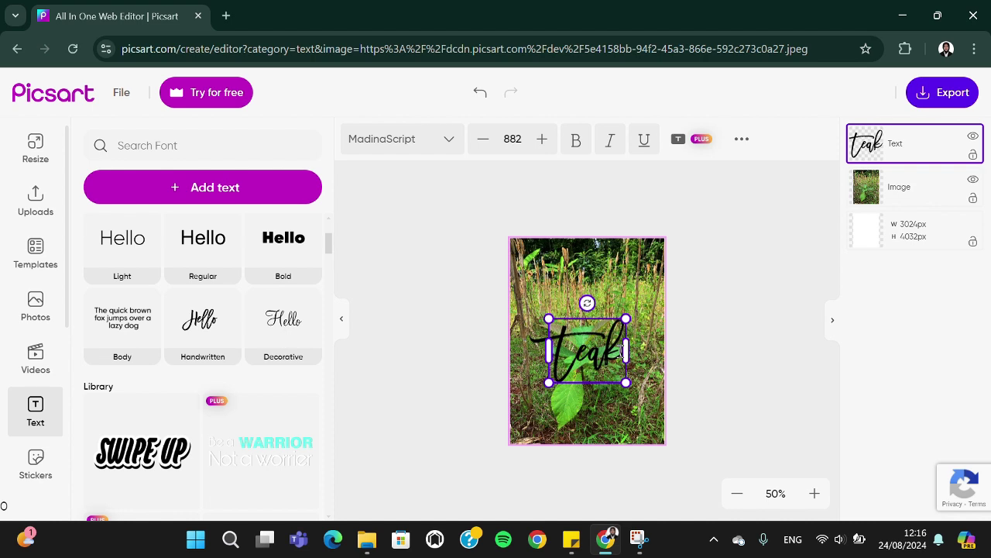
key("Return")
type("of")
key("BackSpace")
key("BackSpace")
key("BackSpace")
Move the 'teak' text up toward the top of the photo
left_click(620, 413)
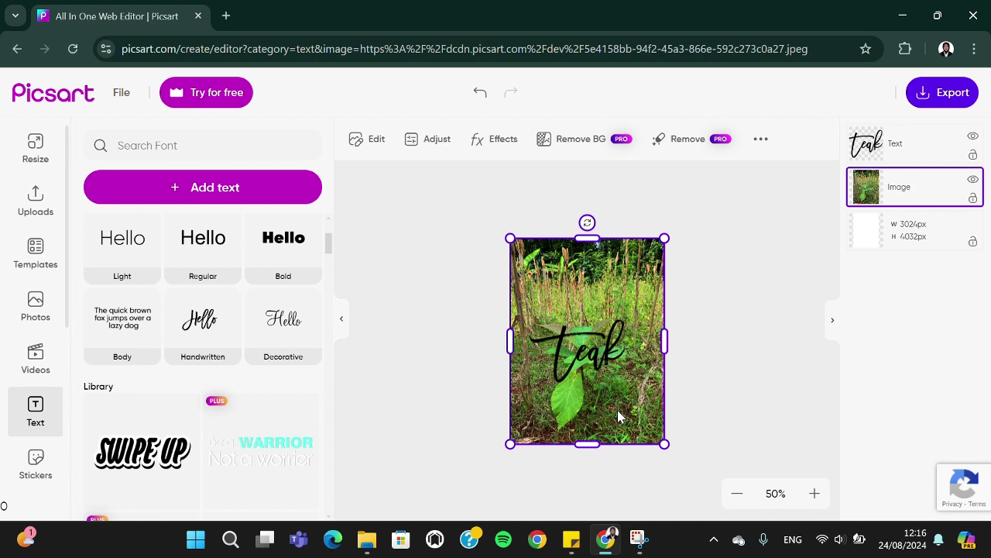
left_click(602, 372)
left_click_drag(602, 373, 605, 320)
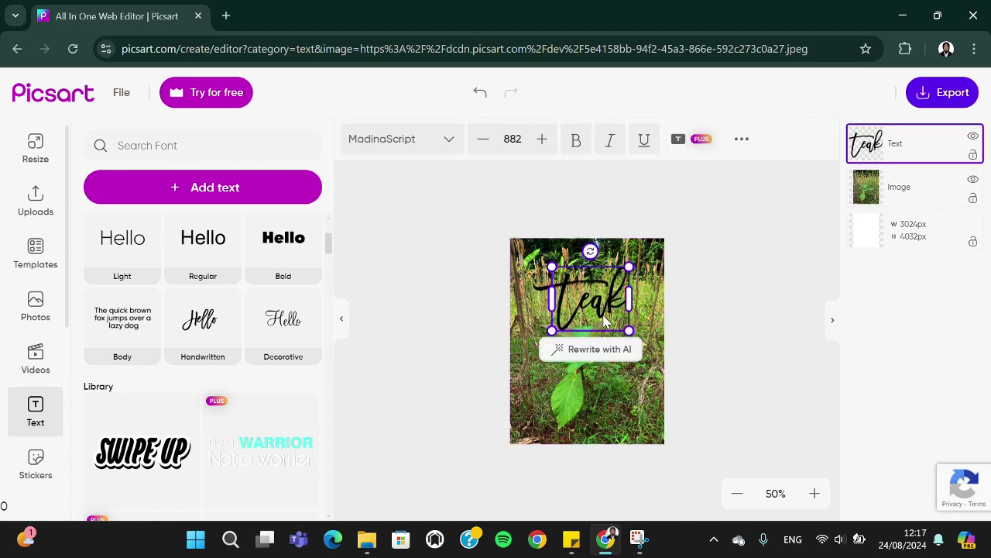
Change the text's fill colour to near-white (f7f7f7)
left_click(745, 145)
left_click(677, 188)
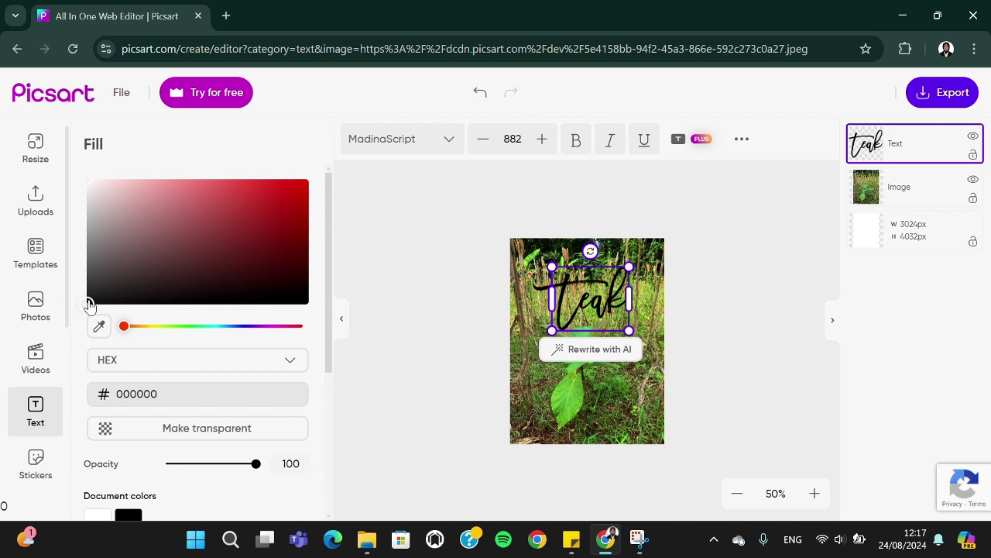
left_click_drag(89, 303, 78, 190)
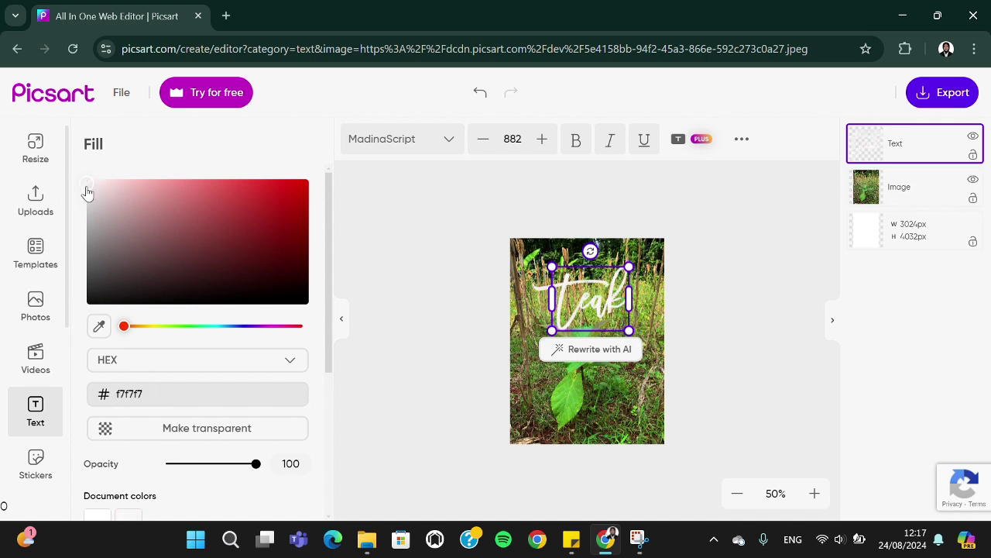
left_click(717, 345)
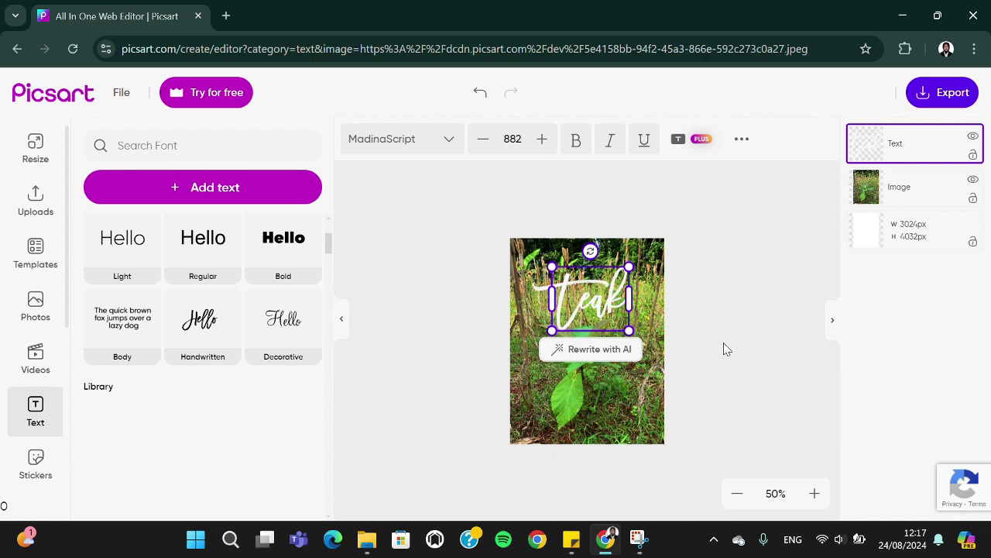
Paint a light-blue (7bd2ef) neon brush stroke across the lower part of the photo
left_click(629, 394)
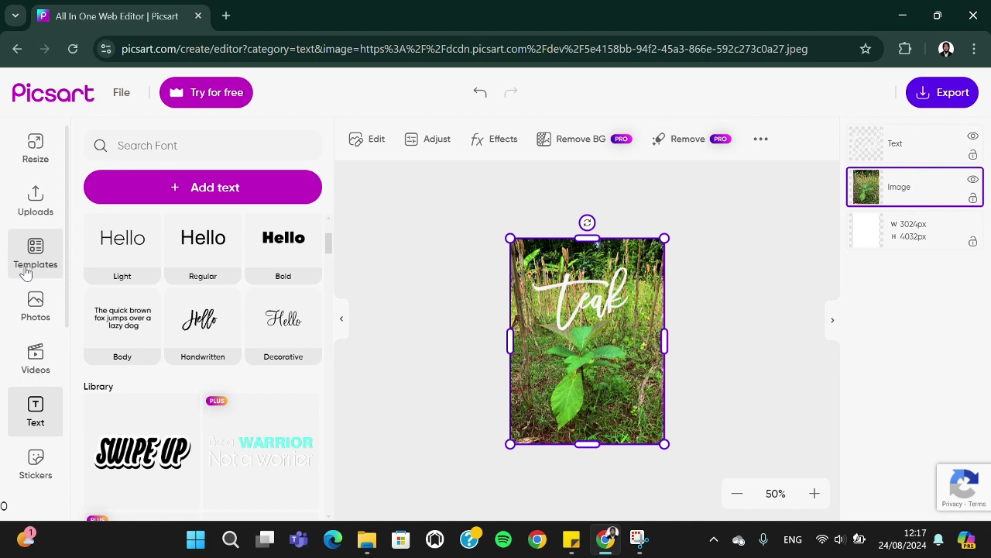
scroll(22, 319, "down", 3)
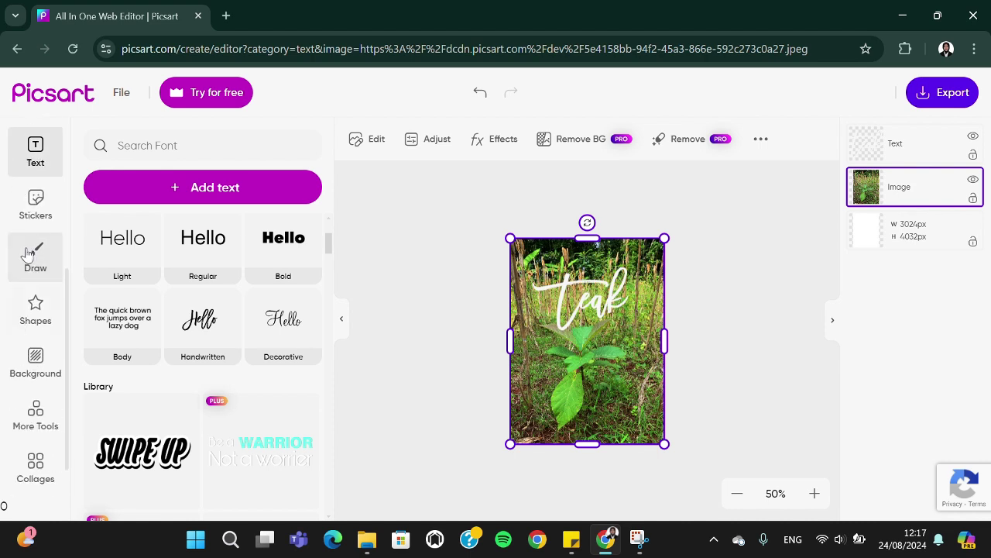
left_click(32, 255)
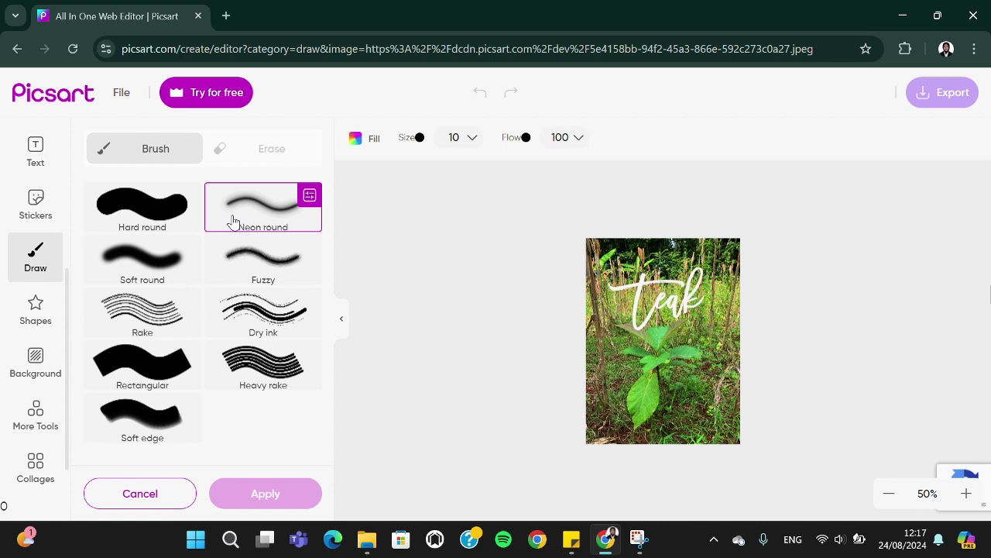
left_click(358, 145)
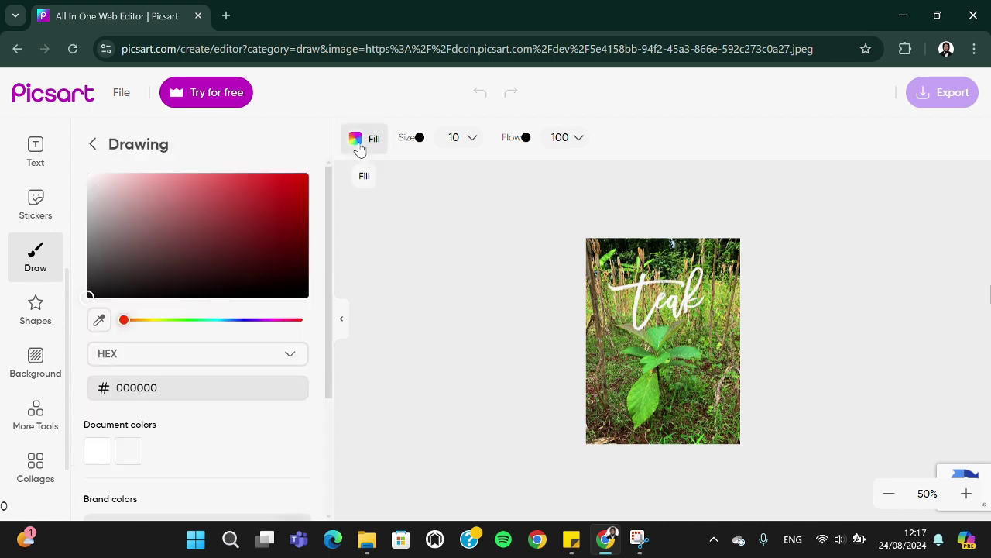
left_click_drag(124, 320, 220, 328)
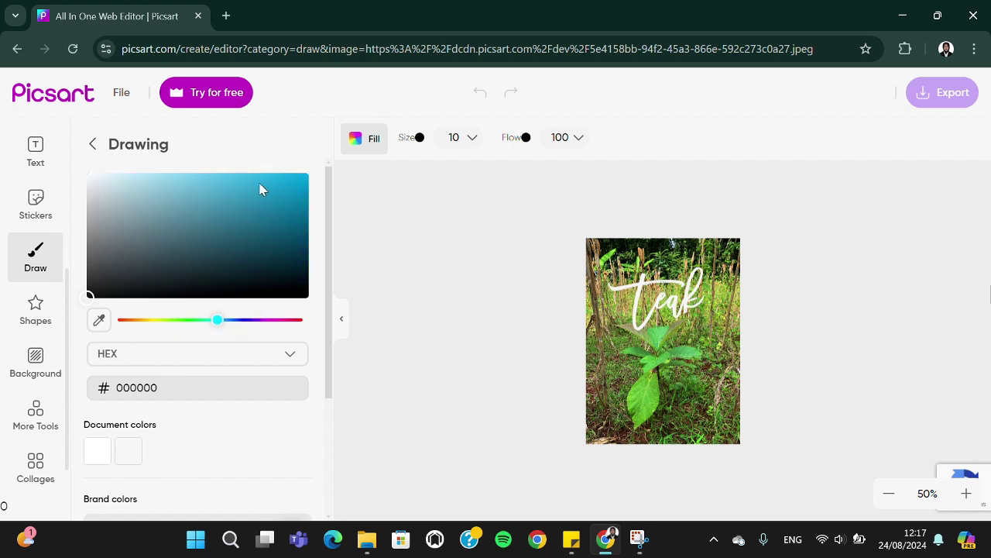
left_click(195, 182)
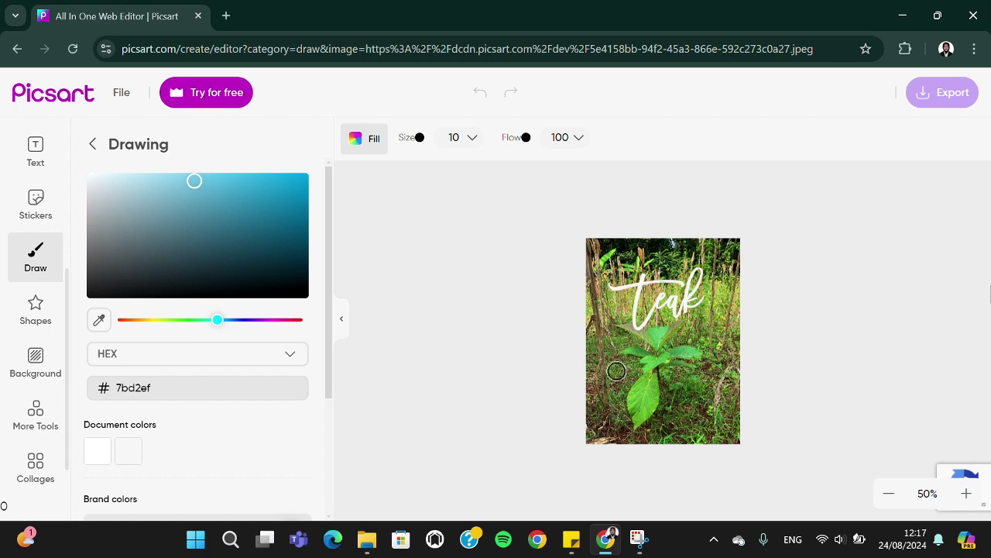
mouse_move(616, 369)
left_mouse_down()
mouse_move(605, 396)
mouse_move(650, 369)
mouse_move(654, 391)
mouse_move(666, 376)
mouse_move(713, 368)
mouse_move(703, 390)
mouse_move(727, 373)
left_mouse_up()
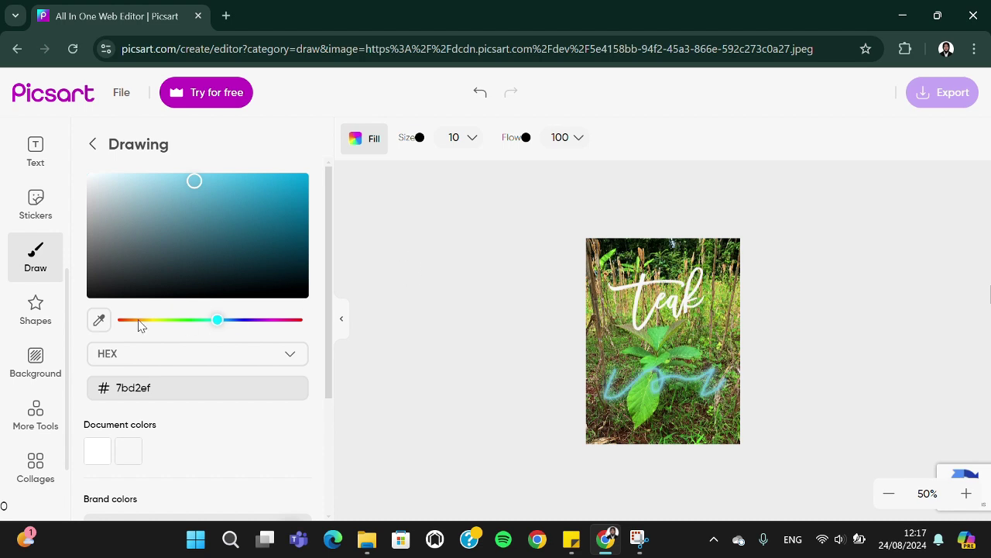
left_click(35, 431)
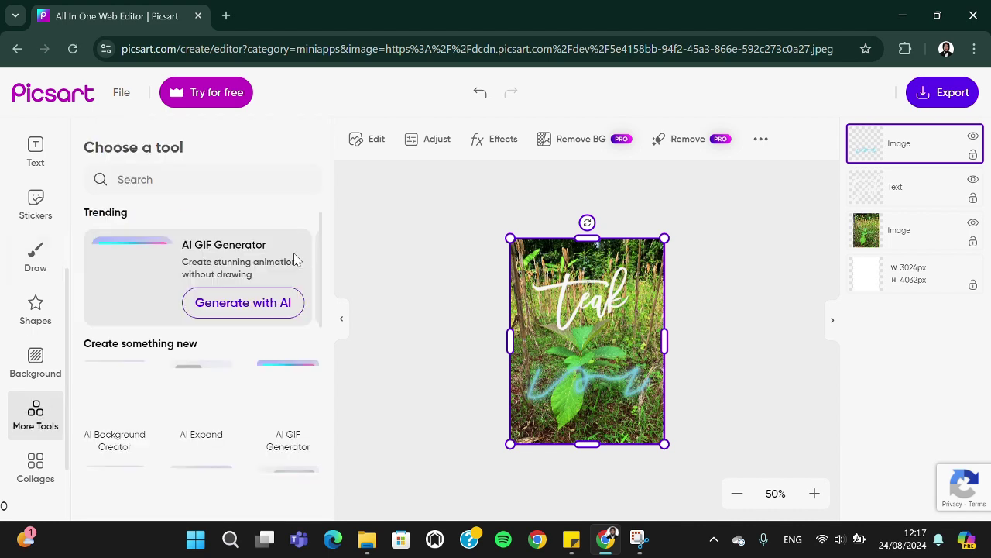
Browse the Choose a tool list, then deselect the photo layer to view the finished edit
scroll(294, 259, "down", 1)
scroll(204, 295, "down", 6)
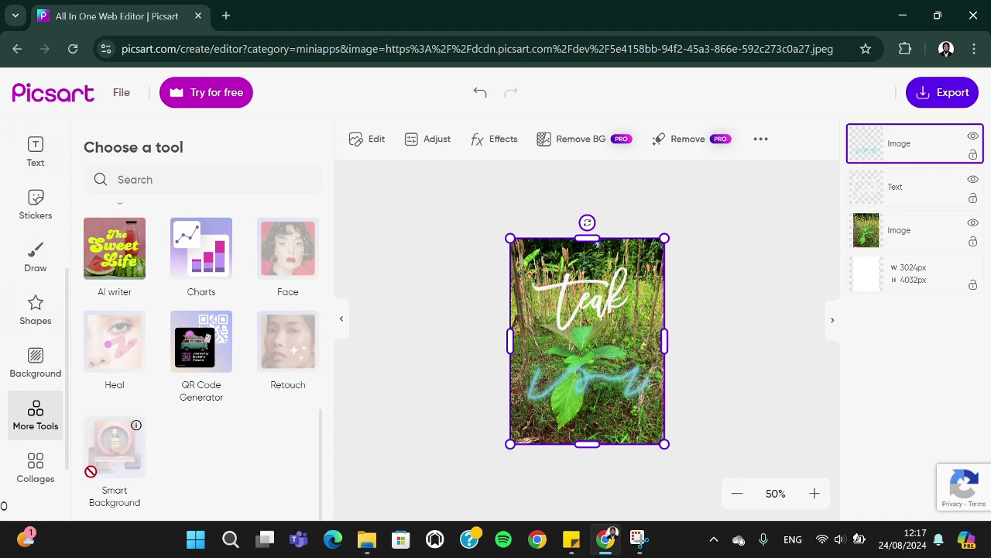
scroll(175, 413, "up", 1)
scroll(175, 413, "up", 3)
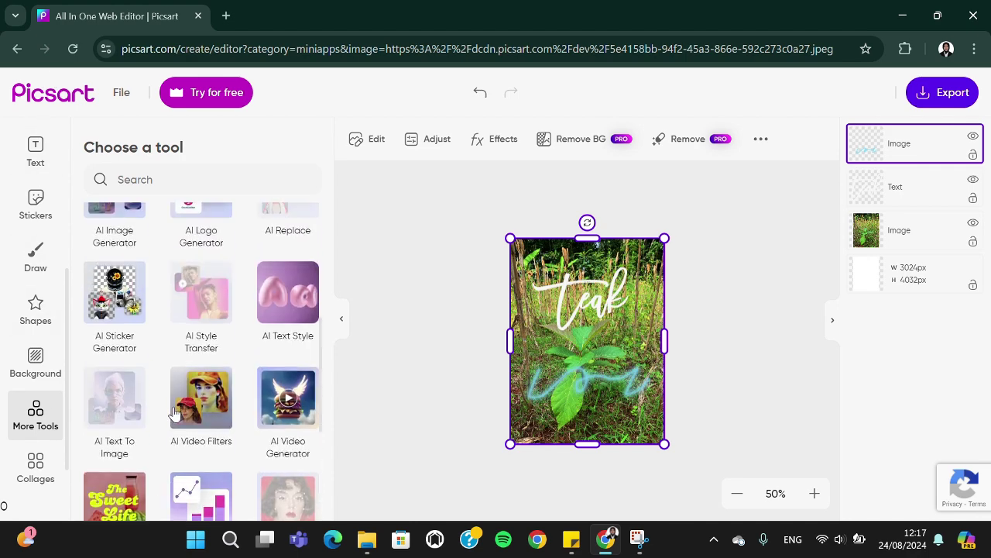
scroll(174, 413, "down", 3)
scroll(175, 413, "up", 3)
scroll(174, 413, "up", 5)
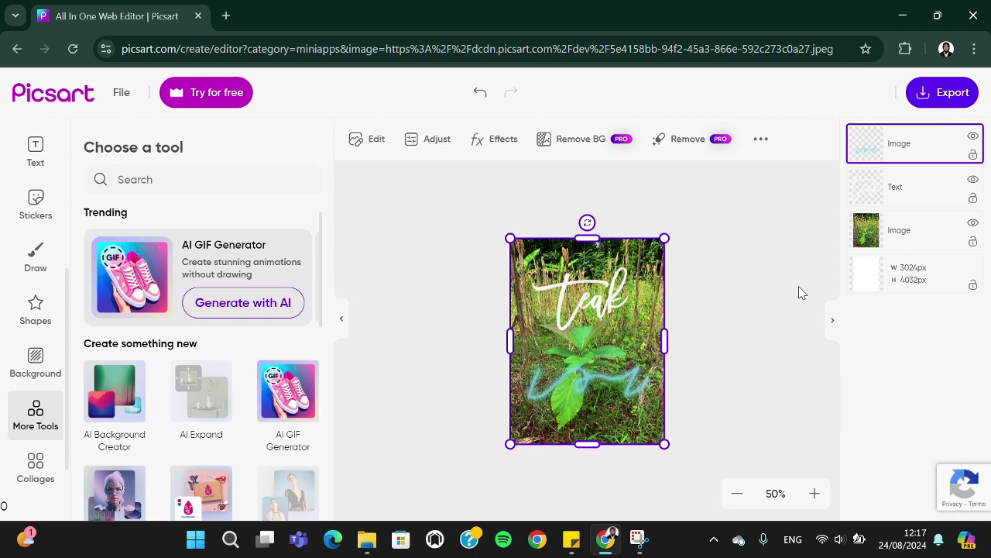
left_click(818, 244)
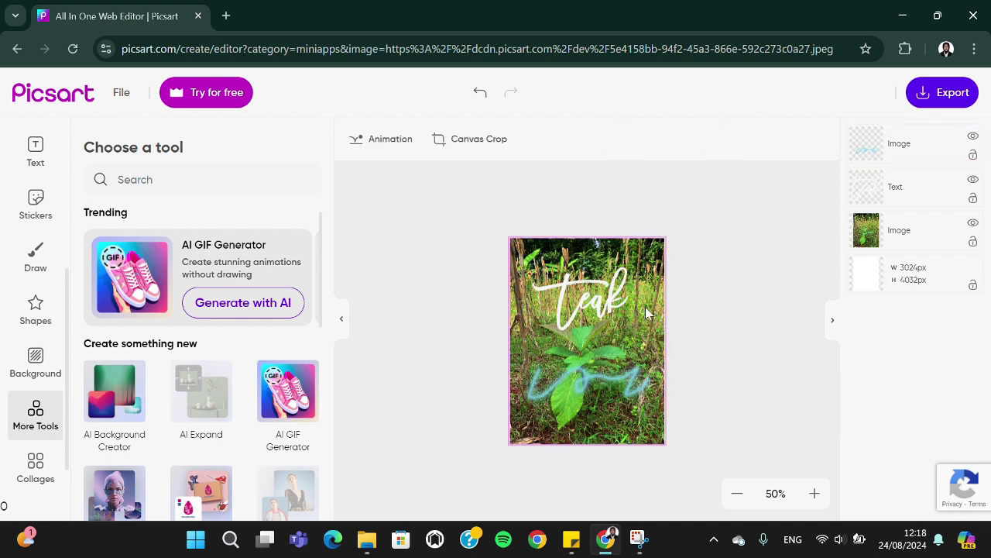